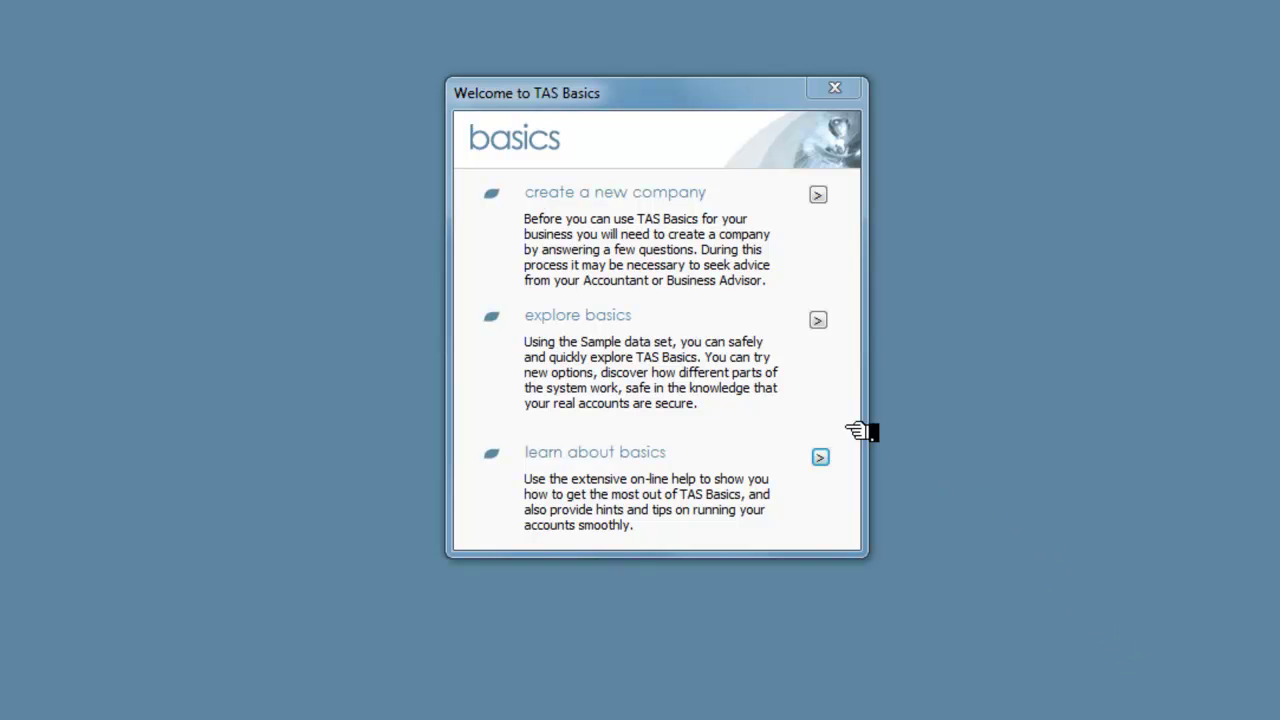
# Create a new company named Park Bench Tutors and enter its address, post code and telephone number
pyautogui.click(621, 192)
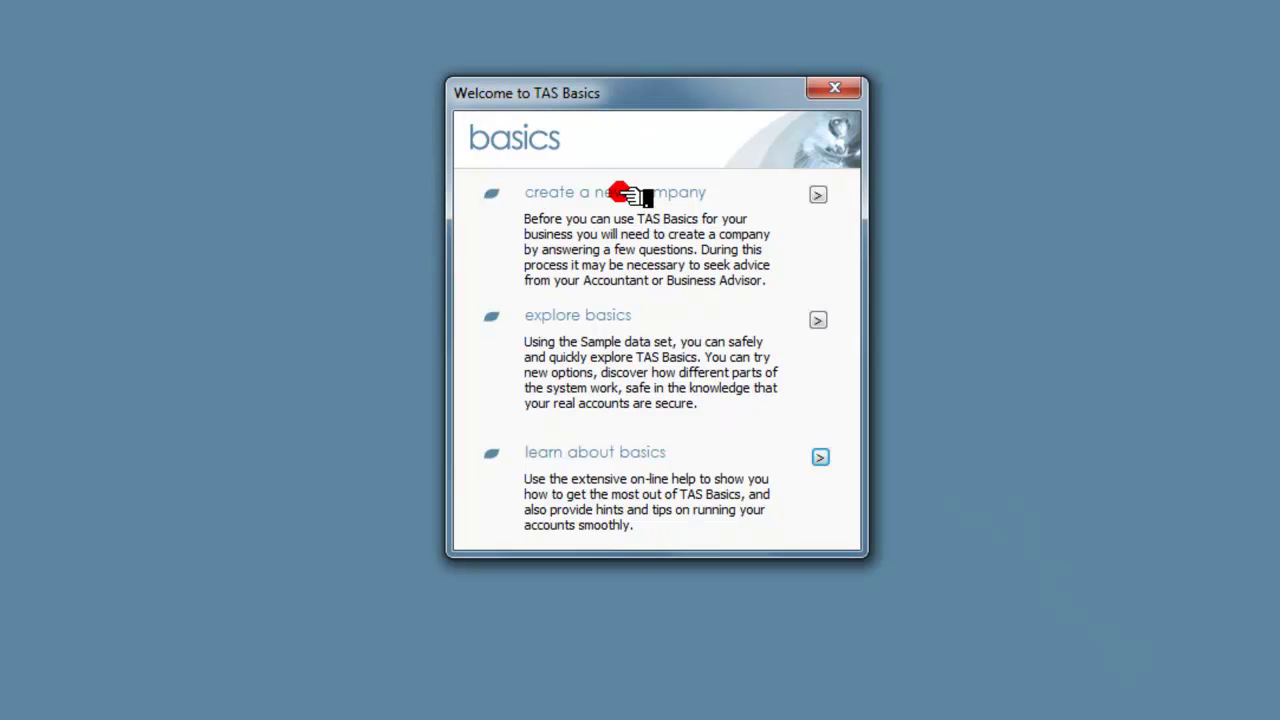
pyautogui.click(818, 194)
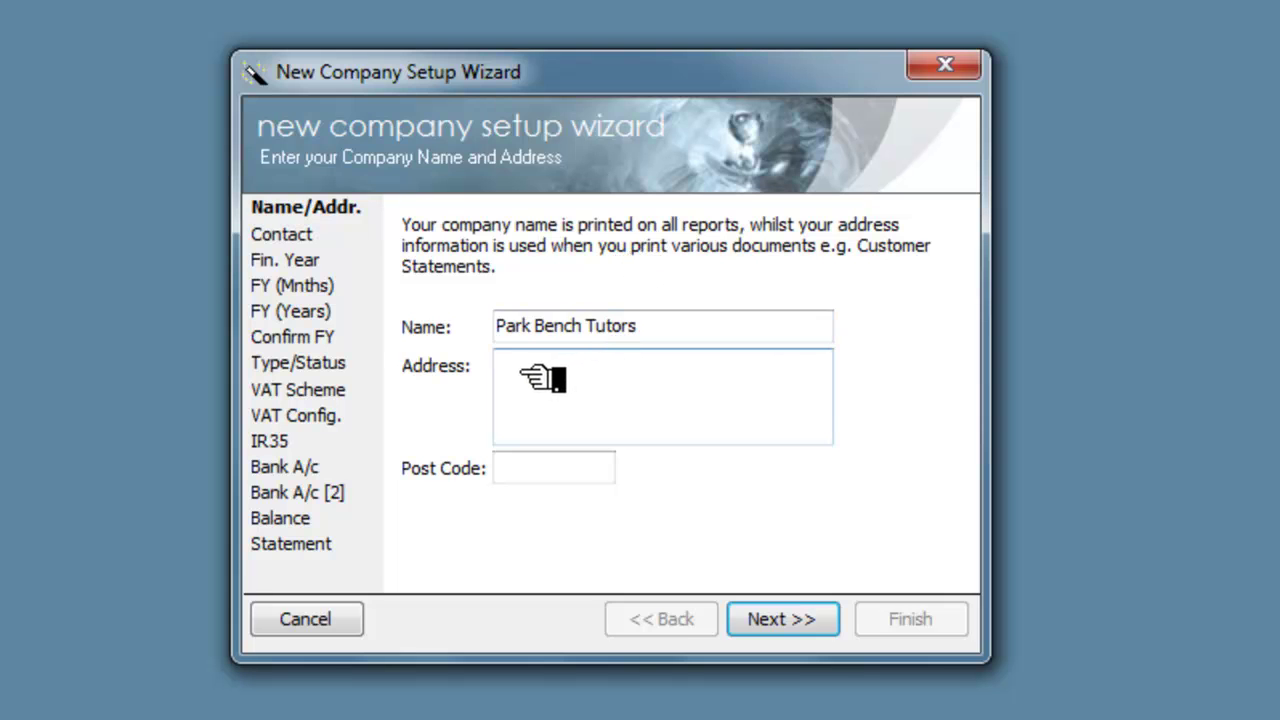
pyautogui.click(521, 377)
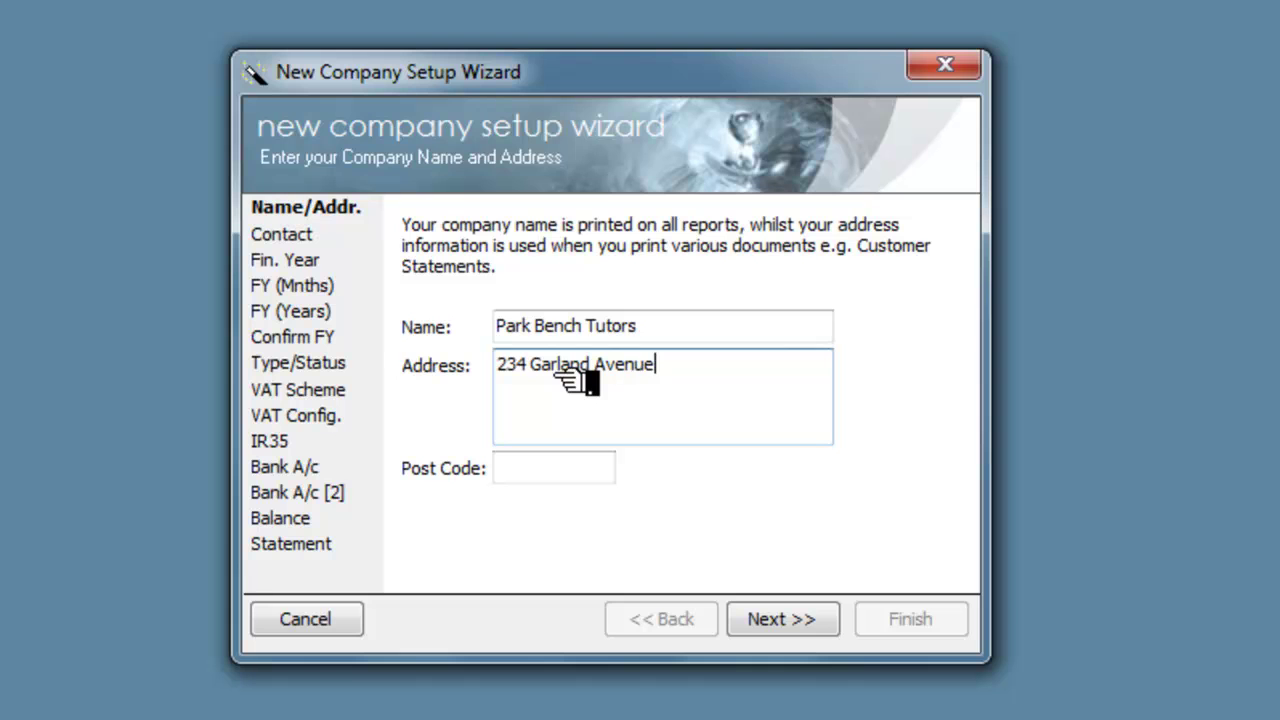
pyautogui.click(505, 471)
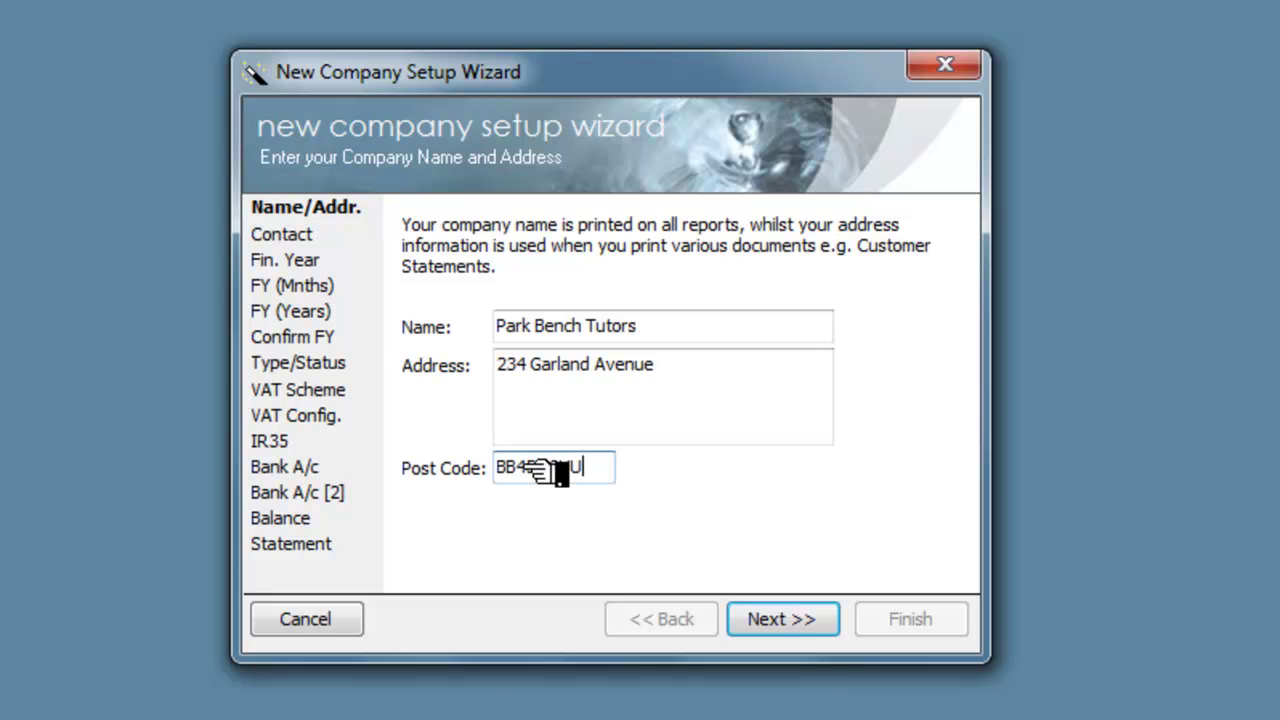
pyautogui.click(764, 620)
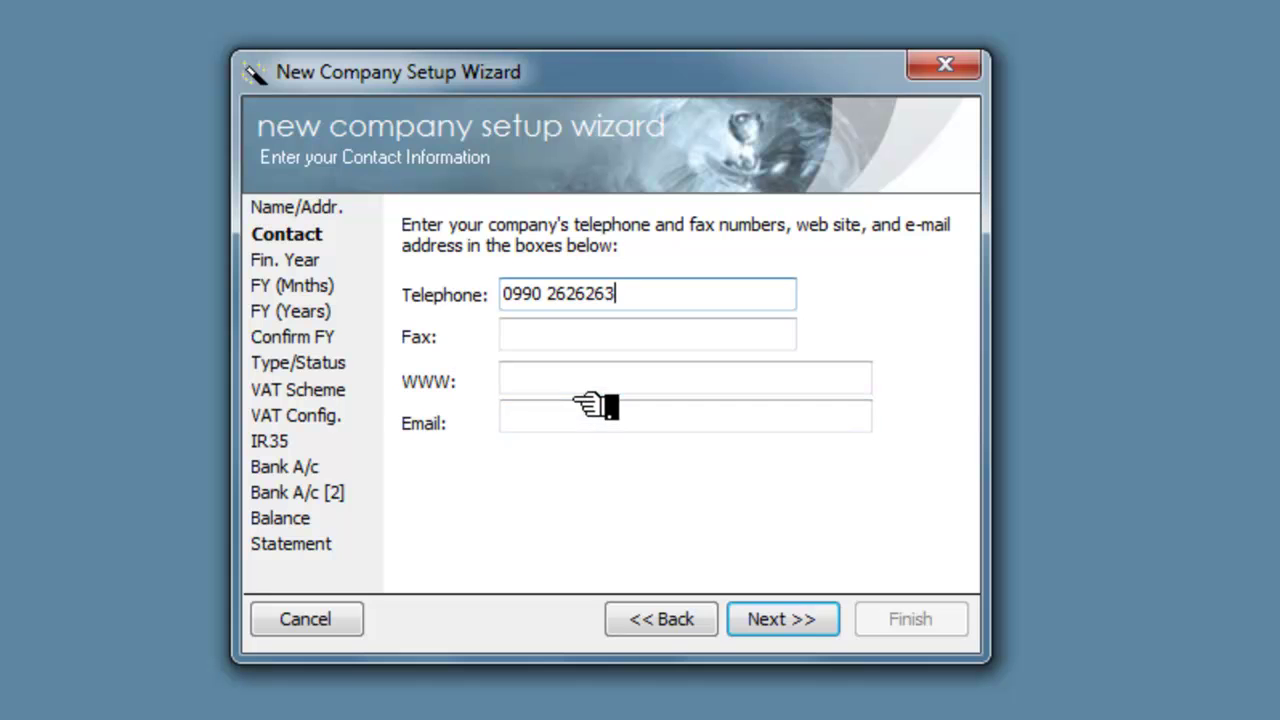
pyautogui.click(790, 618)
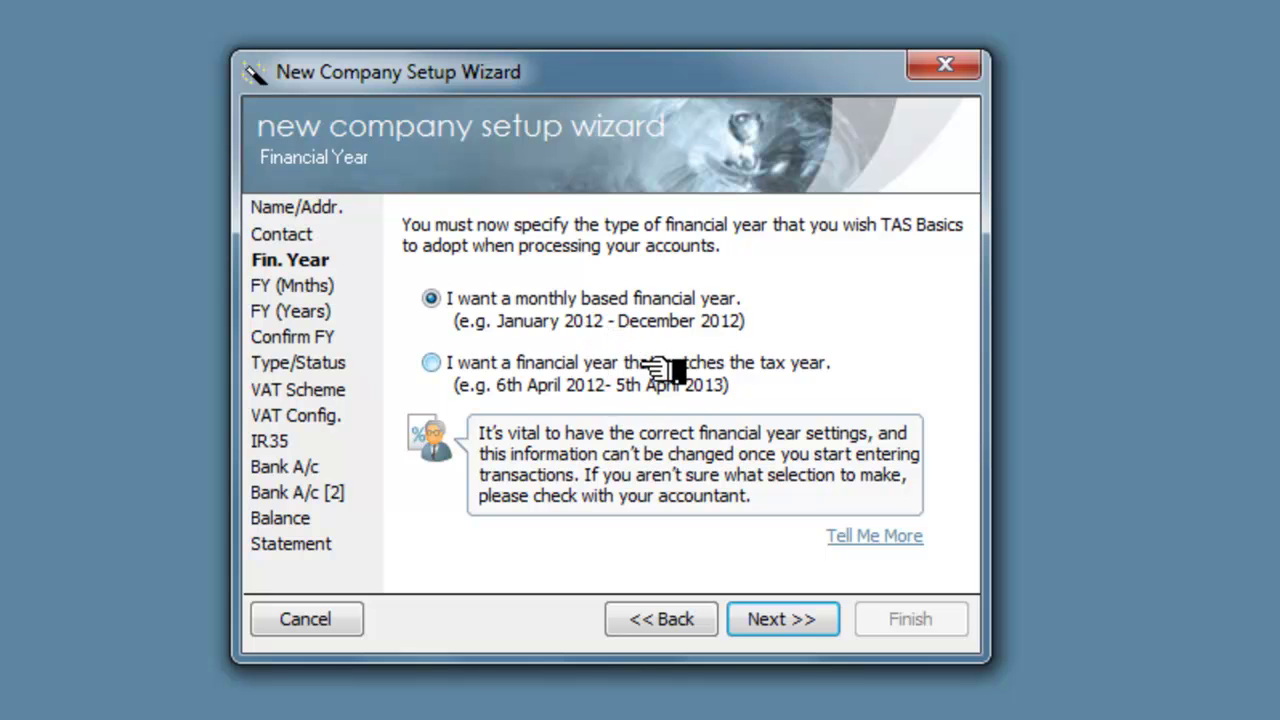
# Choose a financial year that matches the tax year, ending 5th April 2013, and confirm it
pyautogui.click(428, 364)
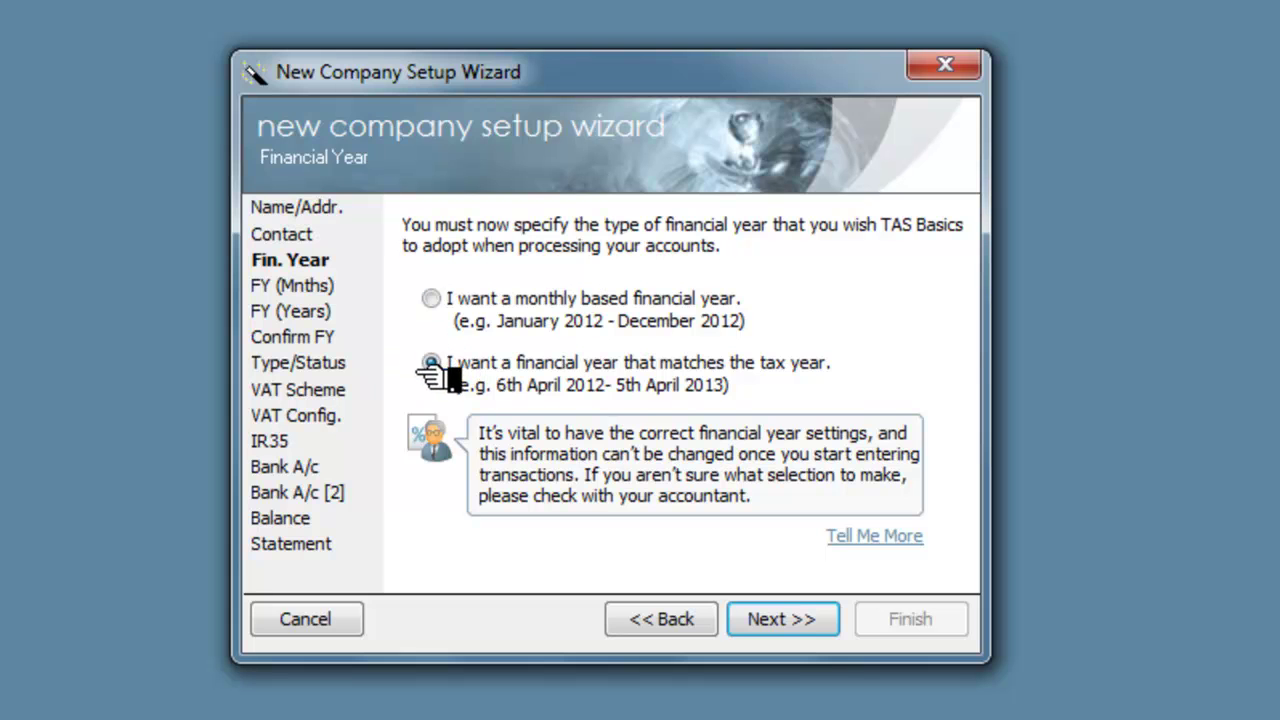
pyautogui.click(790, 621)
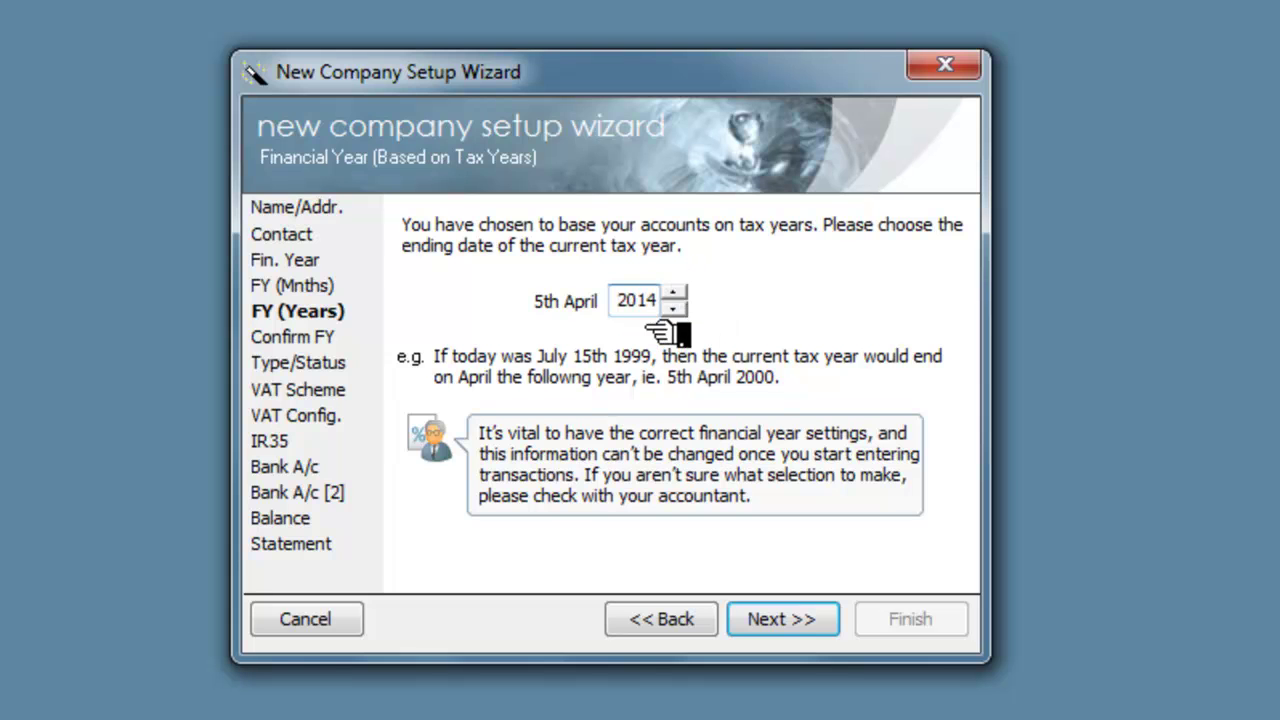
pyautogui.click(670, 310)
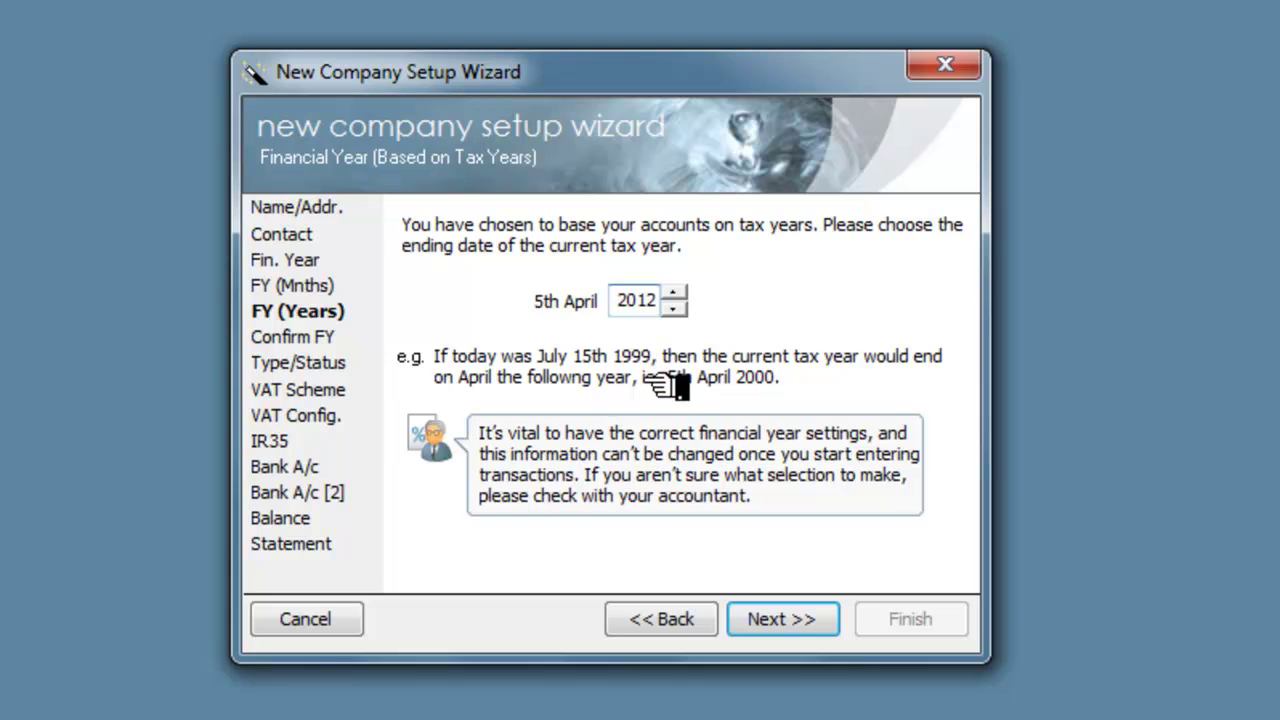
pyautogui.click(675, 294)
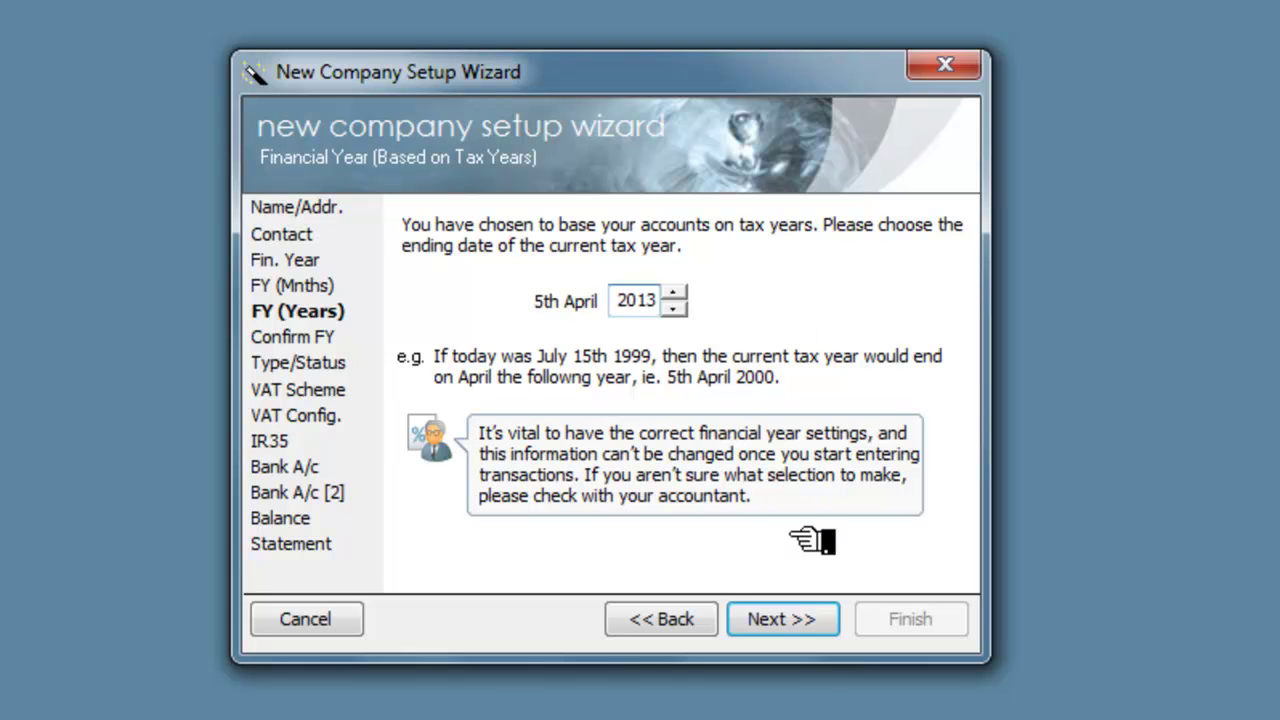
pyautogui.click(782, 620)
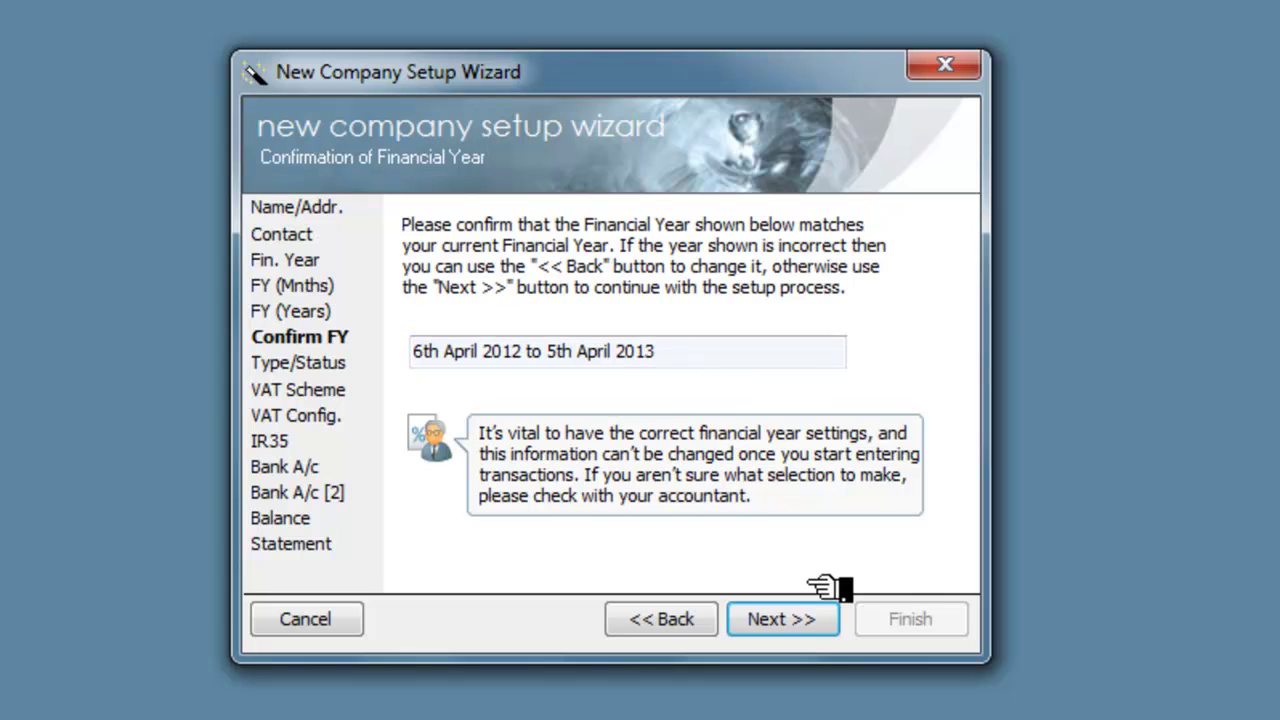
pyautogui.click(785, 621)
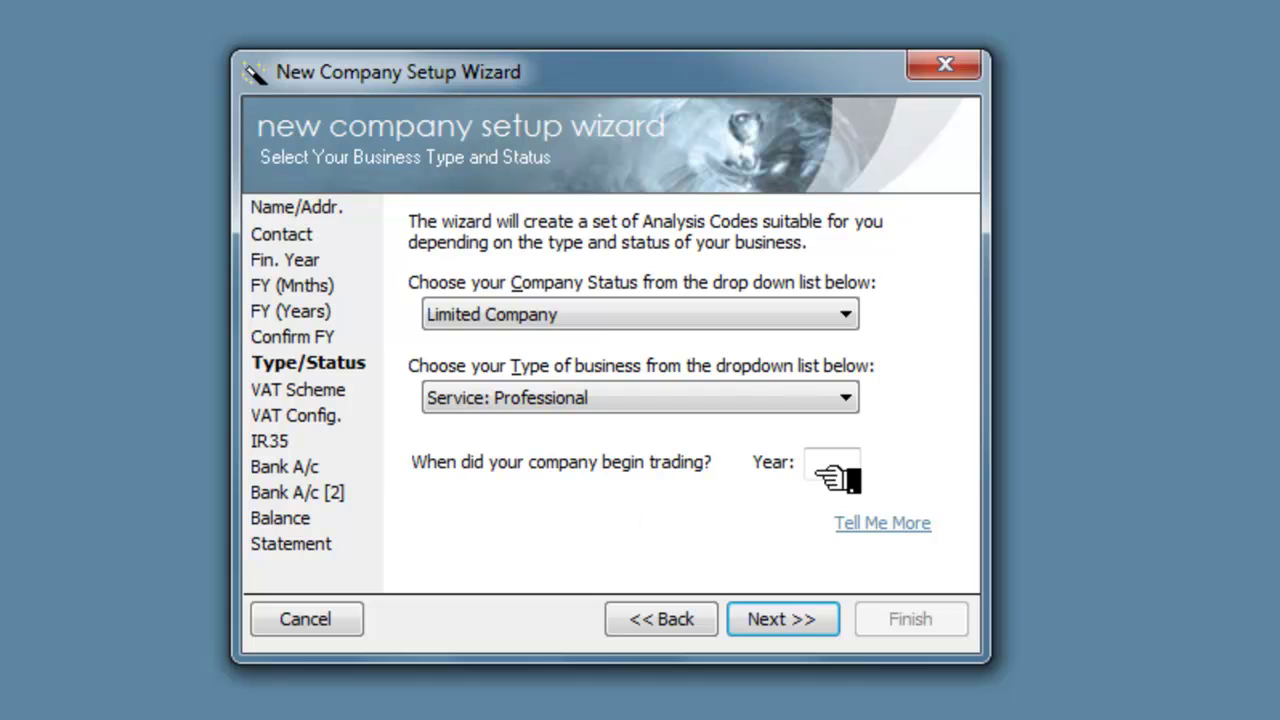
# Keep the company status as Limited Company, set the business type to Retail, and enter 2012 as the year trading began
pyautogui.click(868, 320)
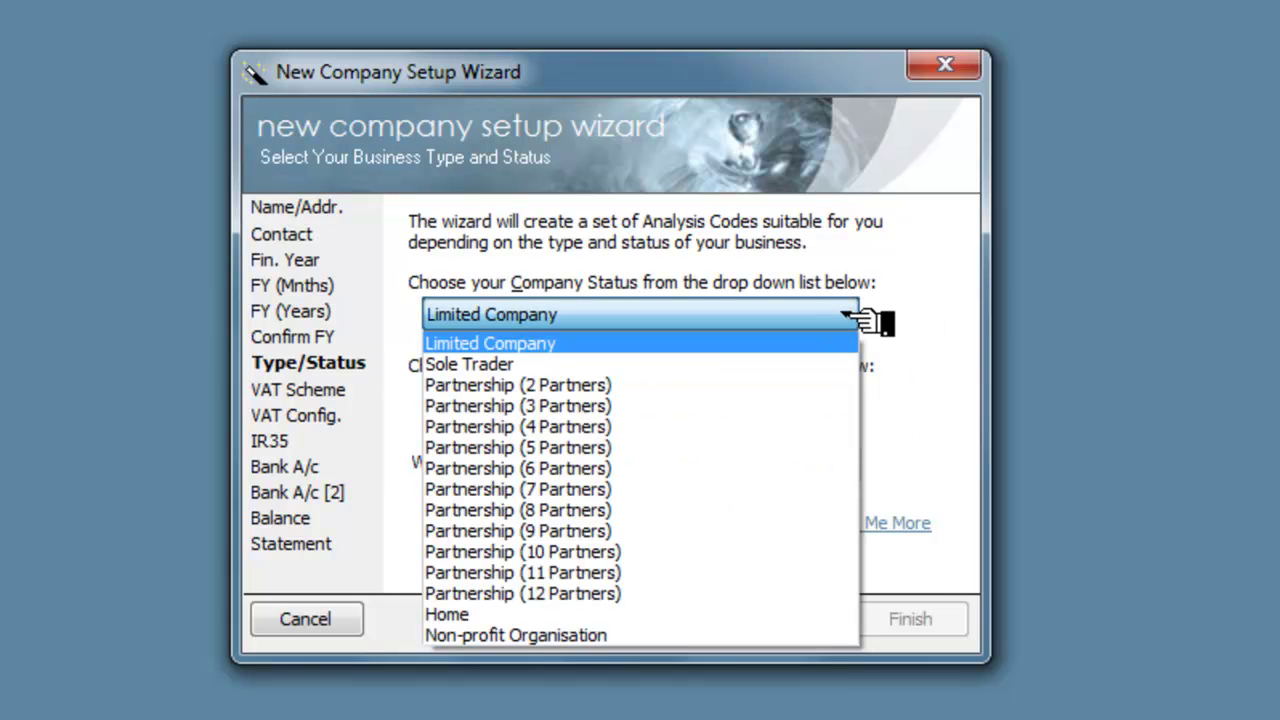
pyautogui.click(860, 318)
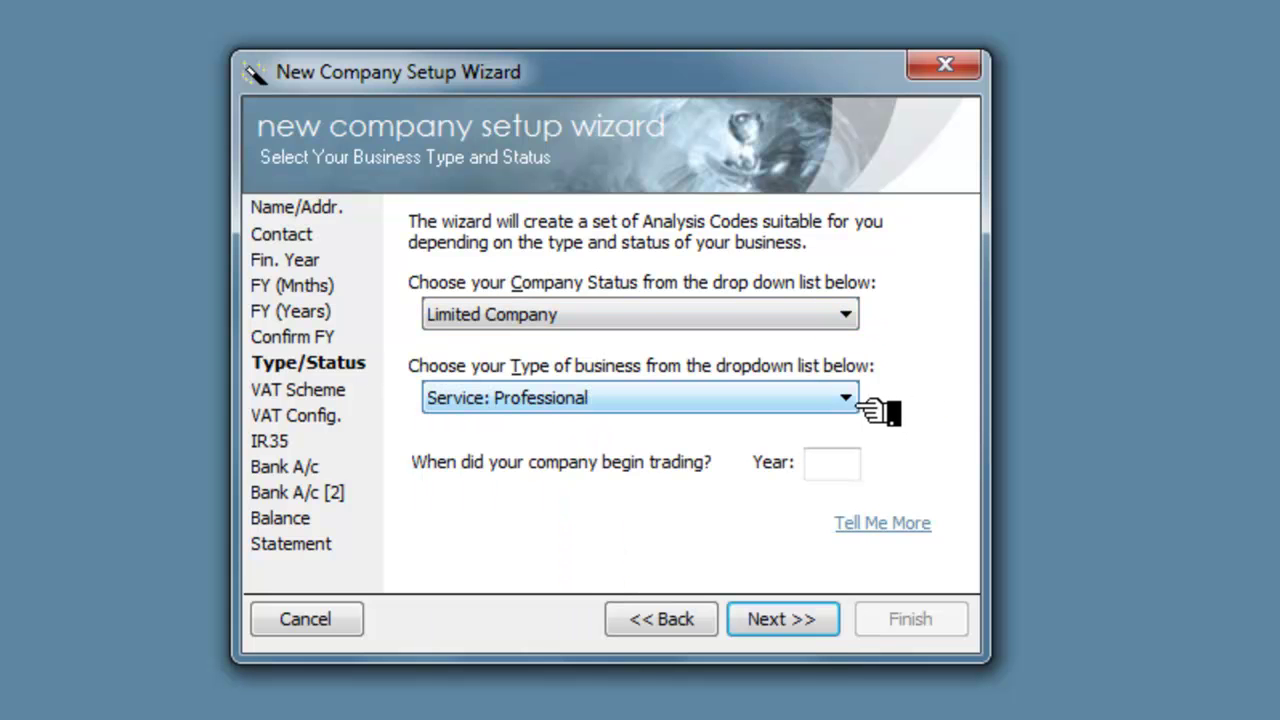
pyautogui.click(862, 396)
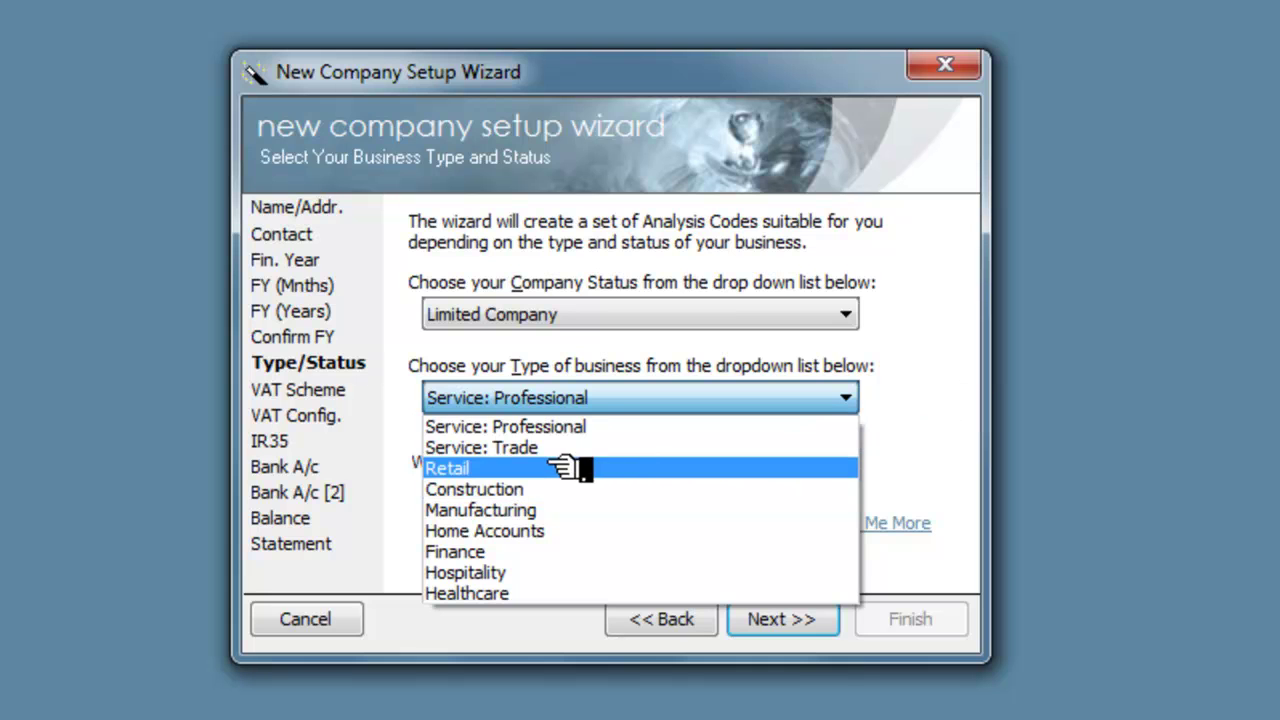
pyautogui.click(480, 470)
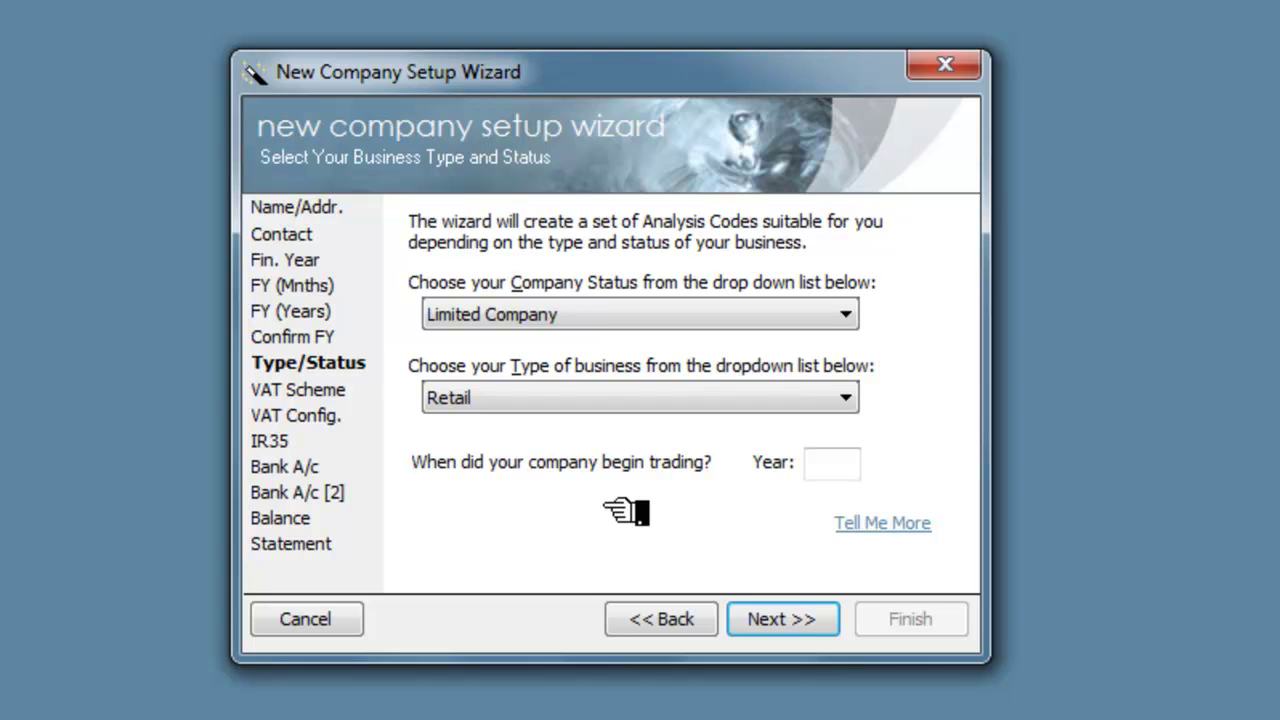
pyautogui.click(826, 463)
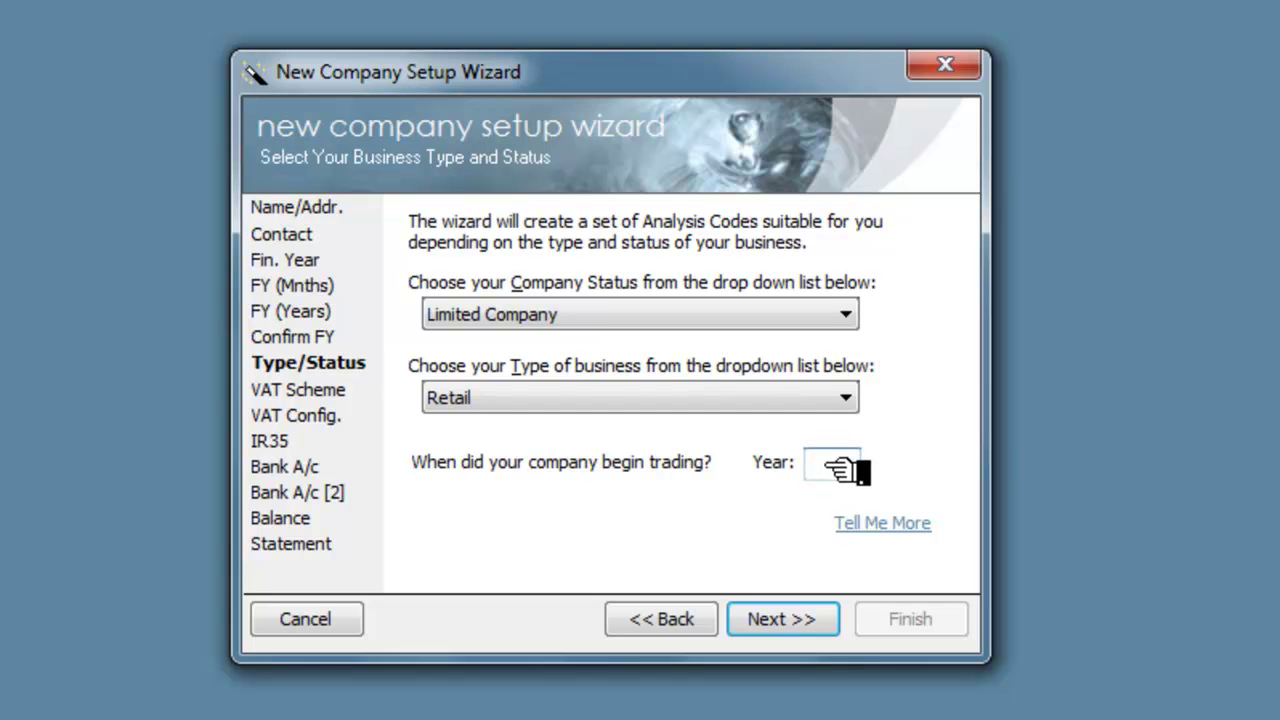
pyautogui.write('2012')
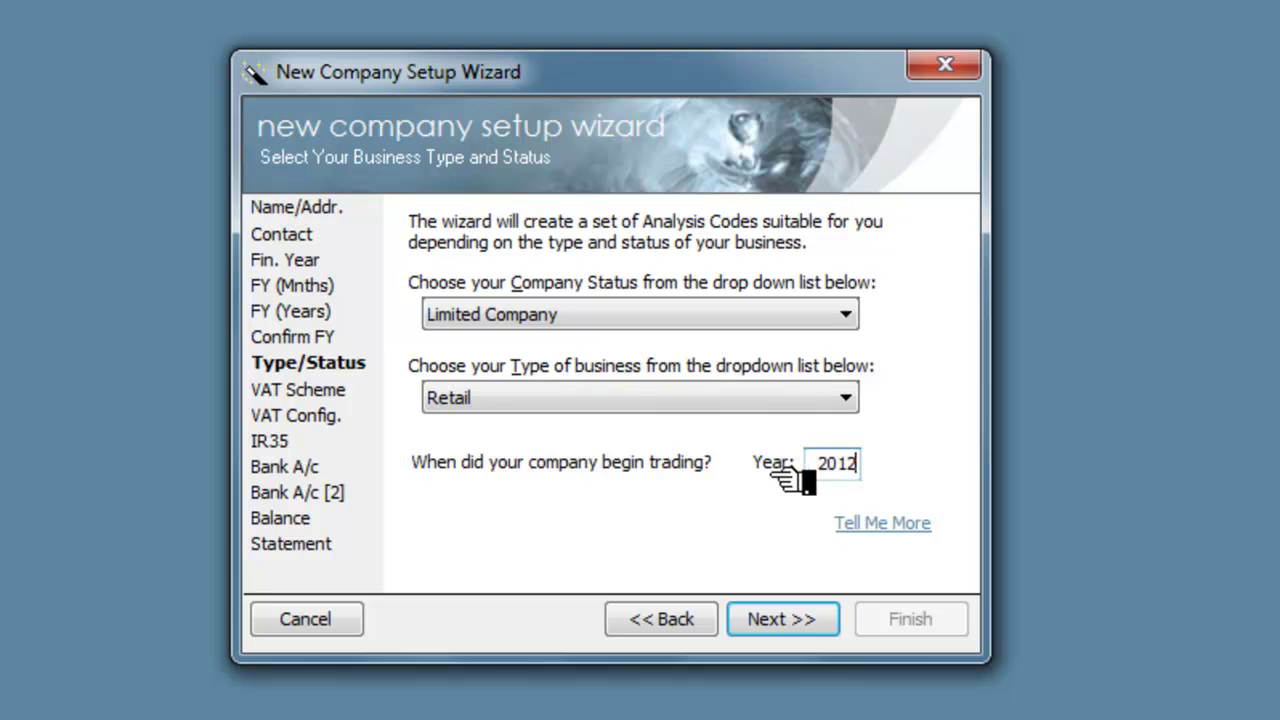
pyautogui.click(800, 619)
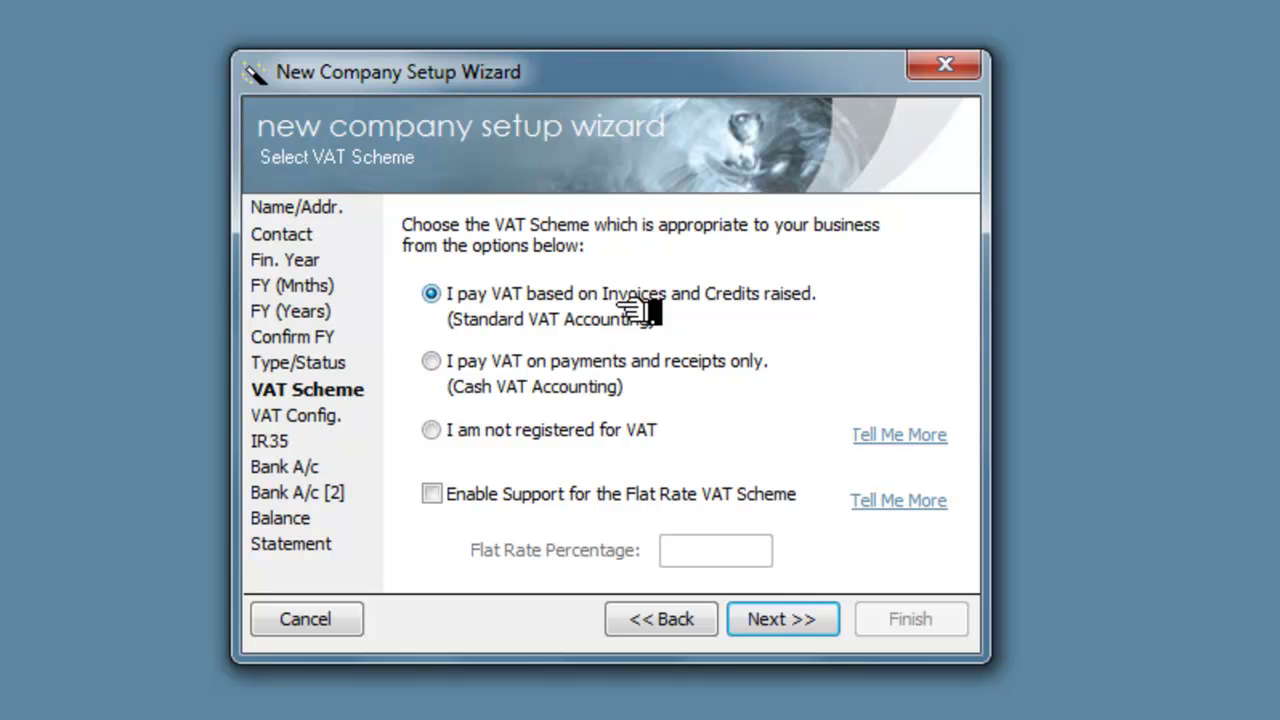
# Accept Standard VAT Accounting, enter the VAT registration number with monthly reporting periods, and continue past the IR35 notice
pyautogui.click(780, 620)
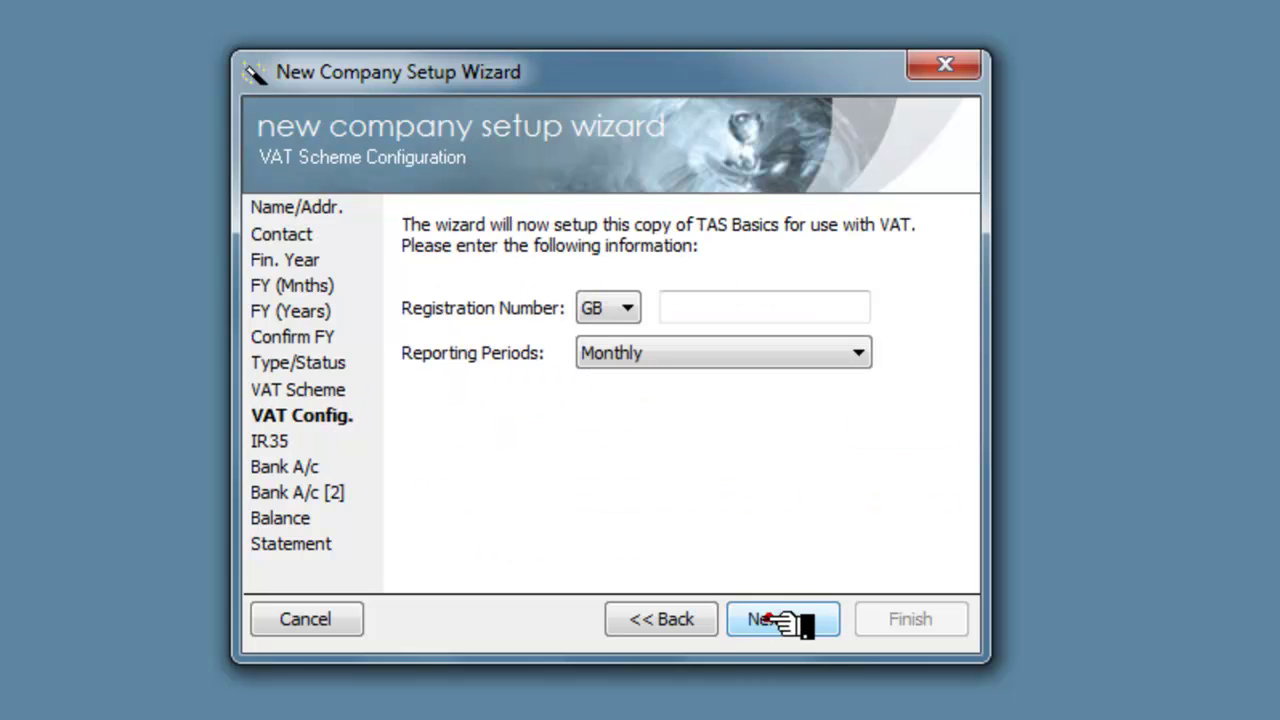
pyautogui.click(704, 306)
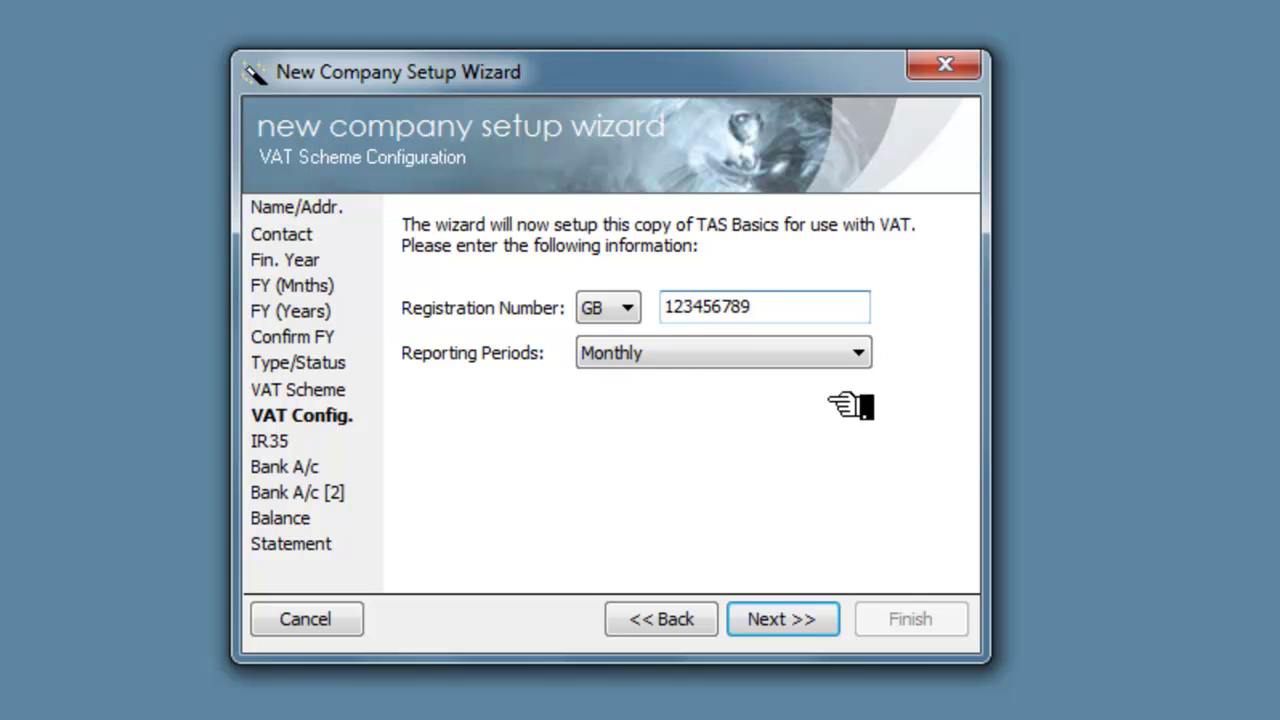
pyautogui.click(782, 618)
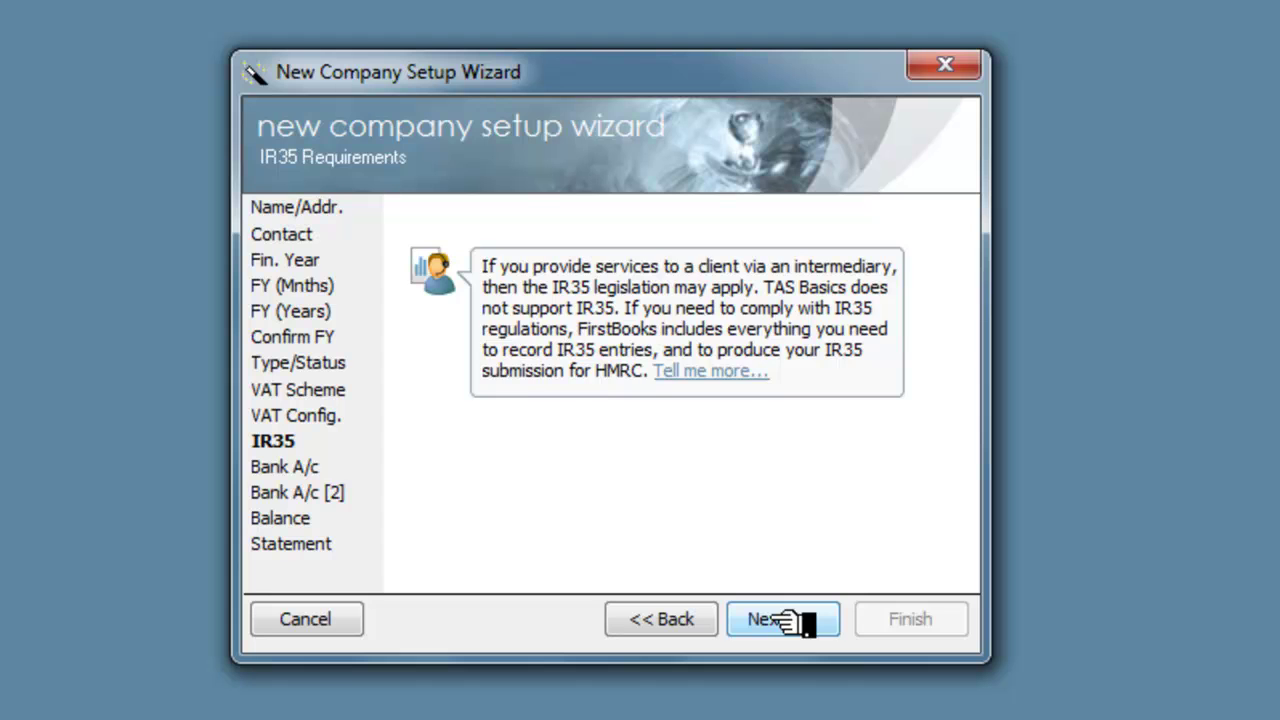
pyautogui.click(784, 621)
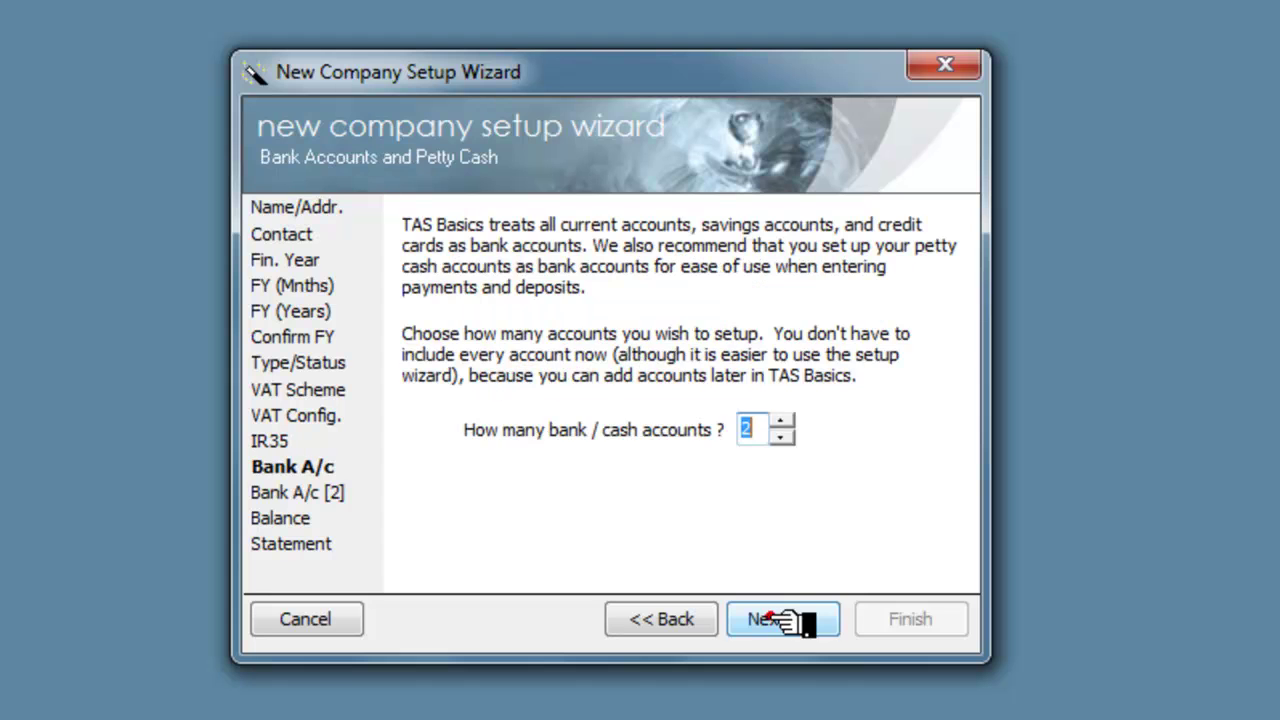
# Set up one reconcilable bank account named Current, starting 05/04/2012 with a 0.00 opening balance, and finish the company setup
pyautogui.click(781, 437)
pyautogui.click(799, 622)
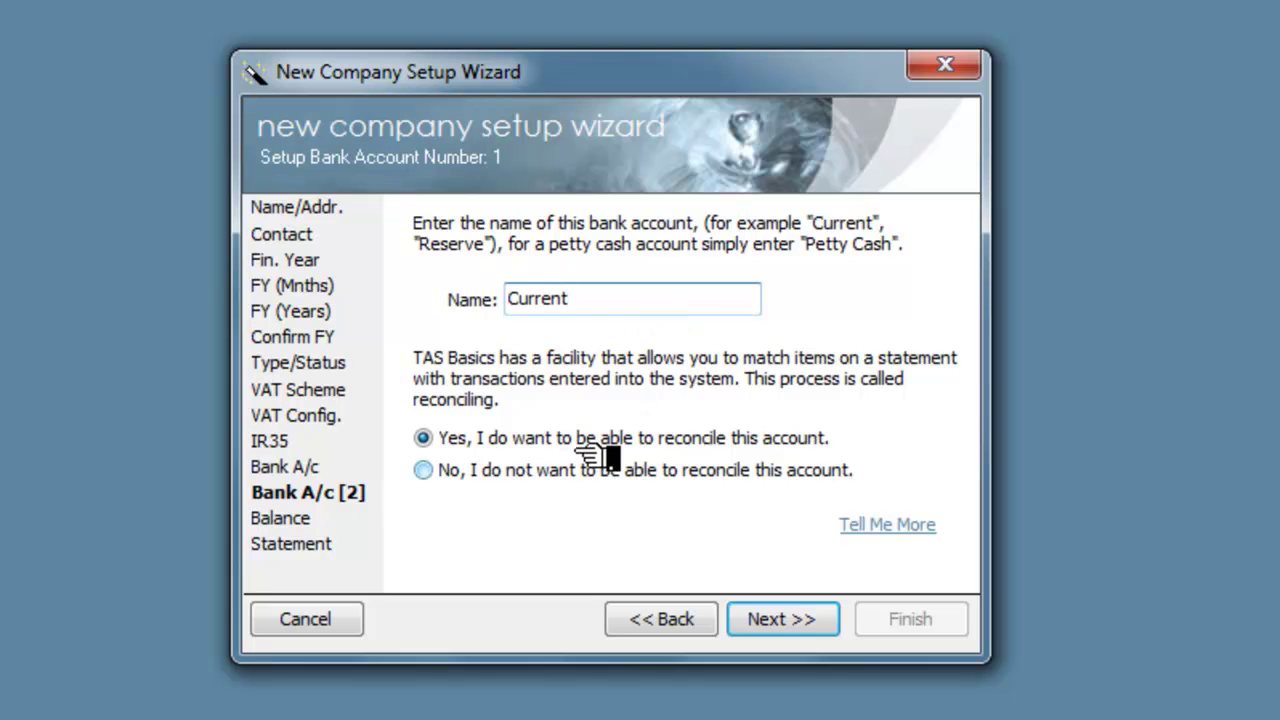
pyautogui.click(765, 620)
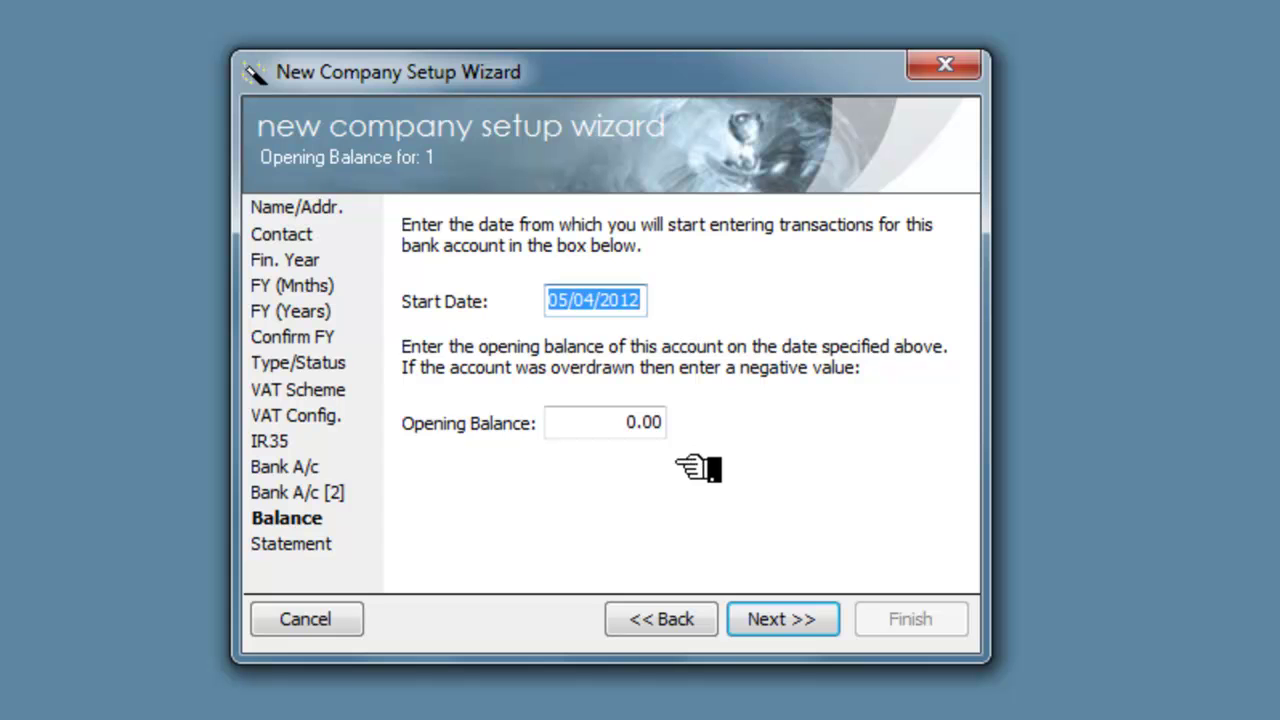
pyautogui.click(785, 622)
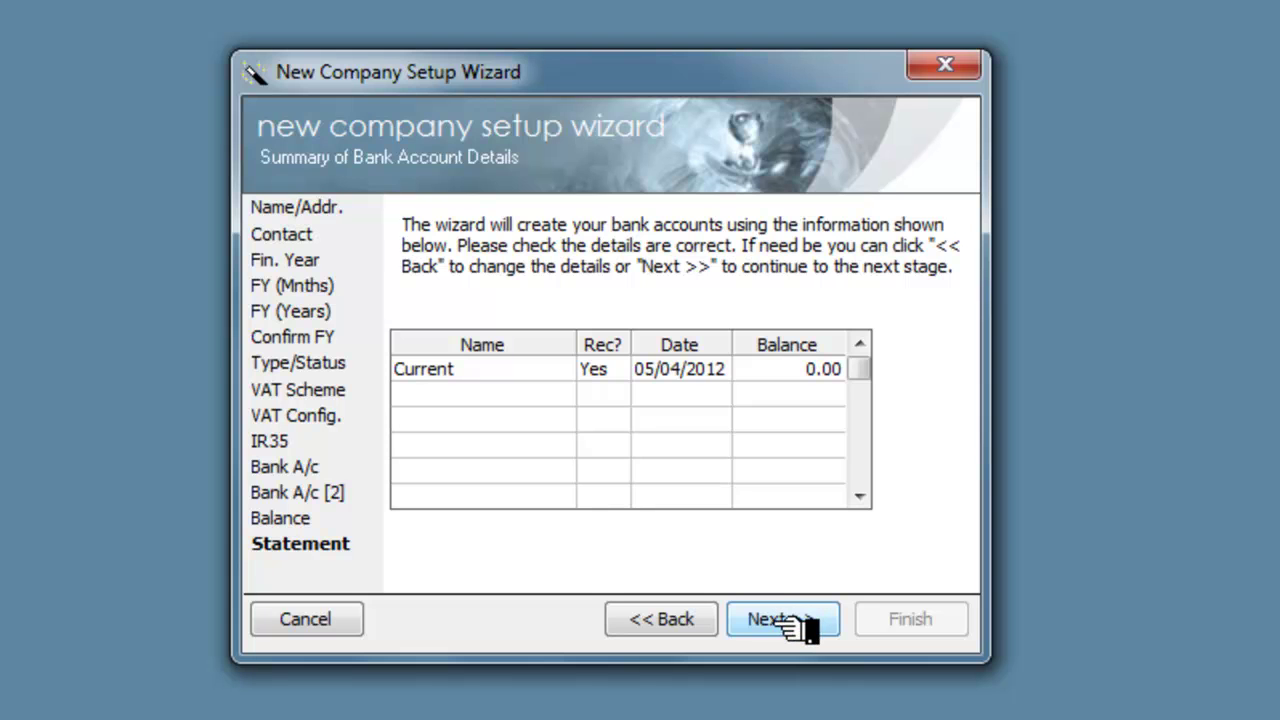
pyautogui.click(797, 626)
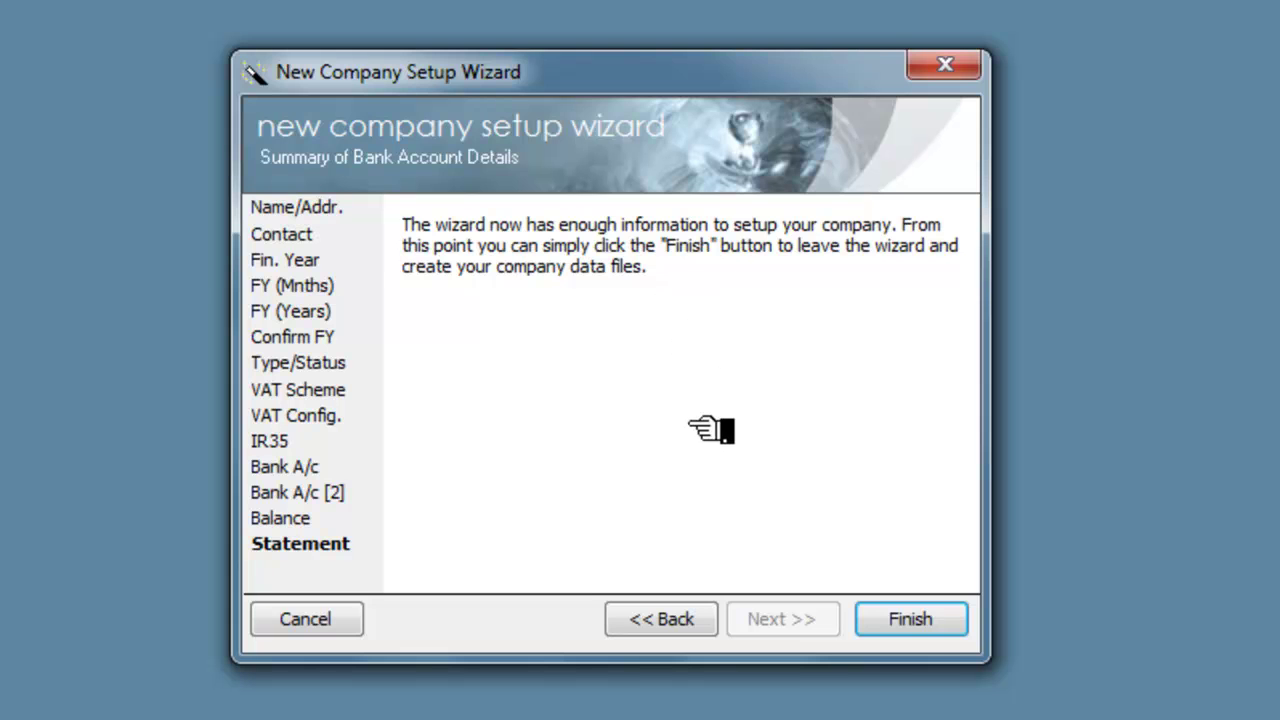
pyautogui.click(910, 622)
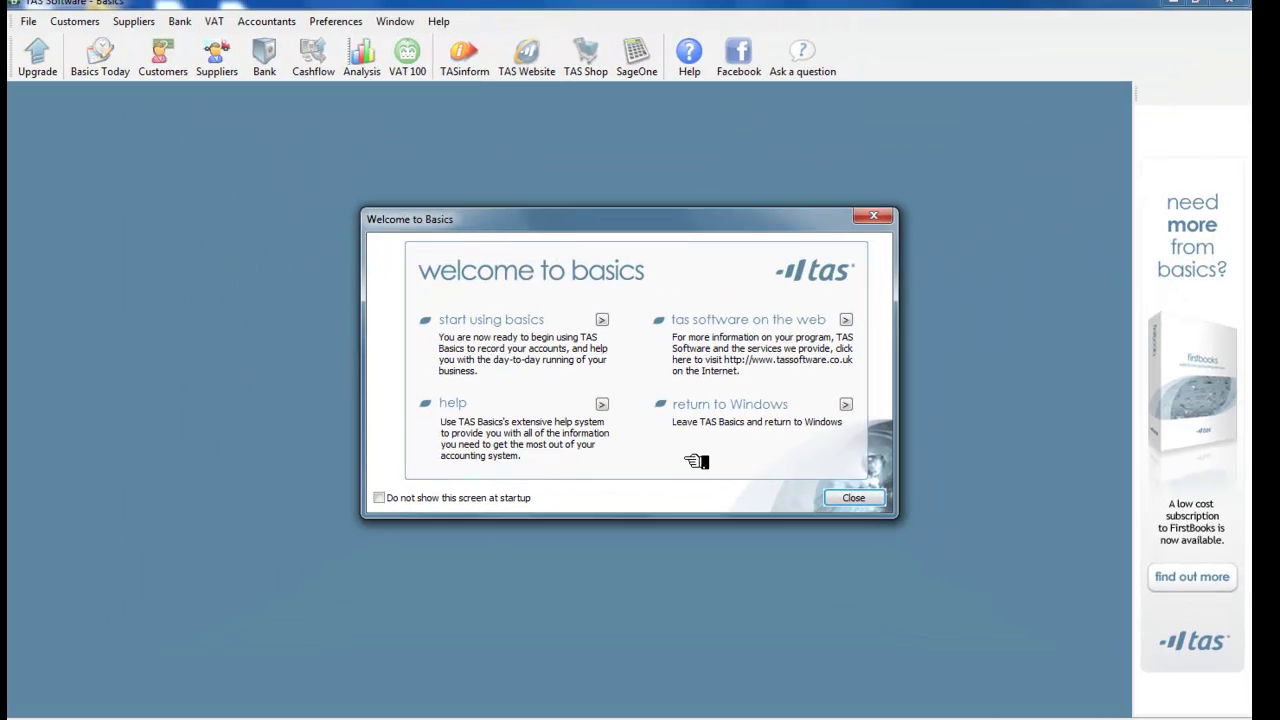
# Start using Basics with the new company and close the TASinform and TAS Basics Today windows
pyautogui.click(606, 320)
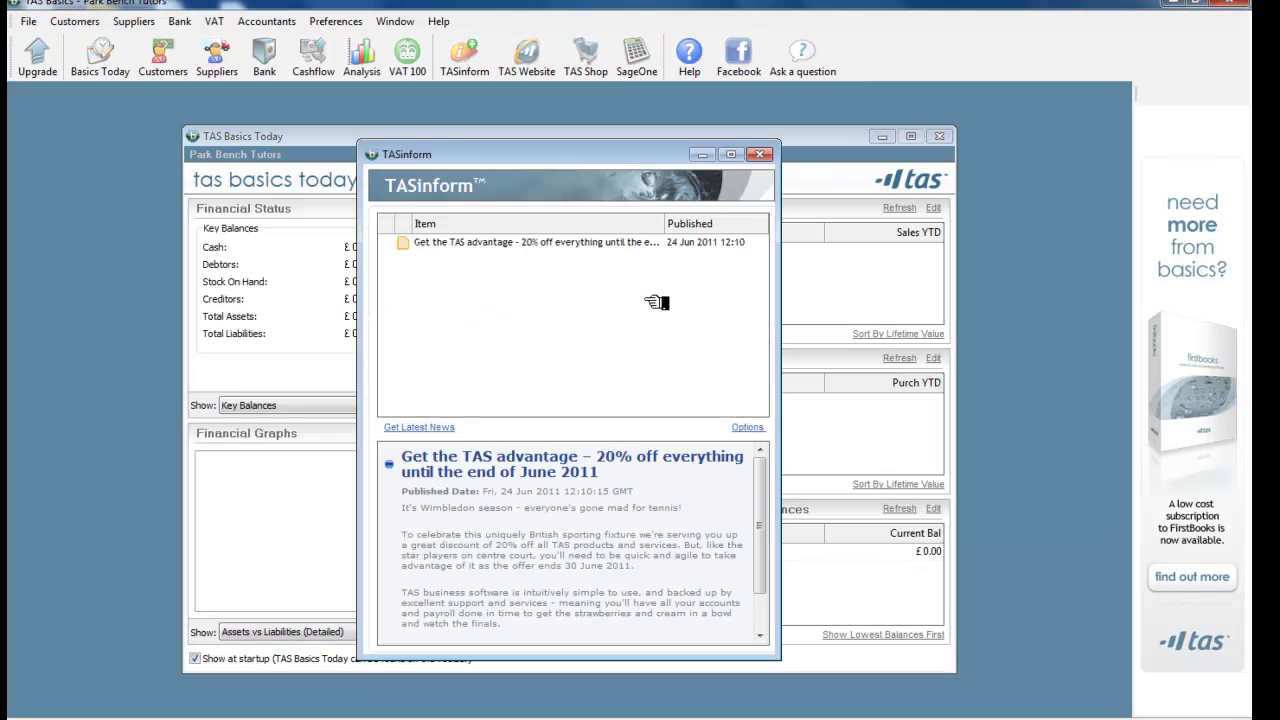
pyautogui.click(760, 154)
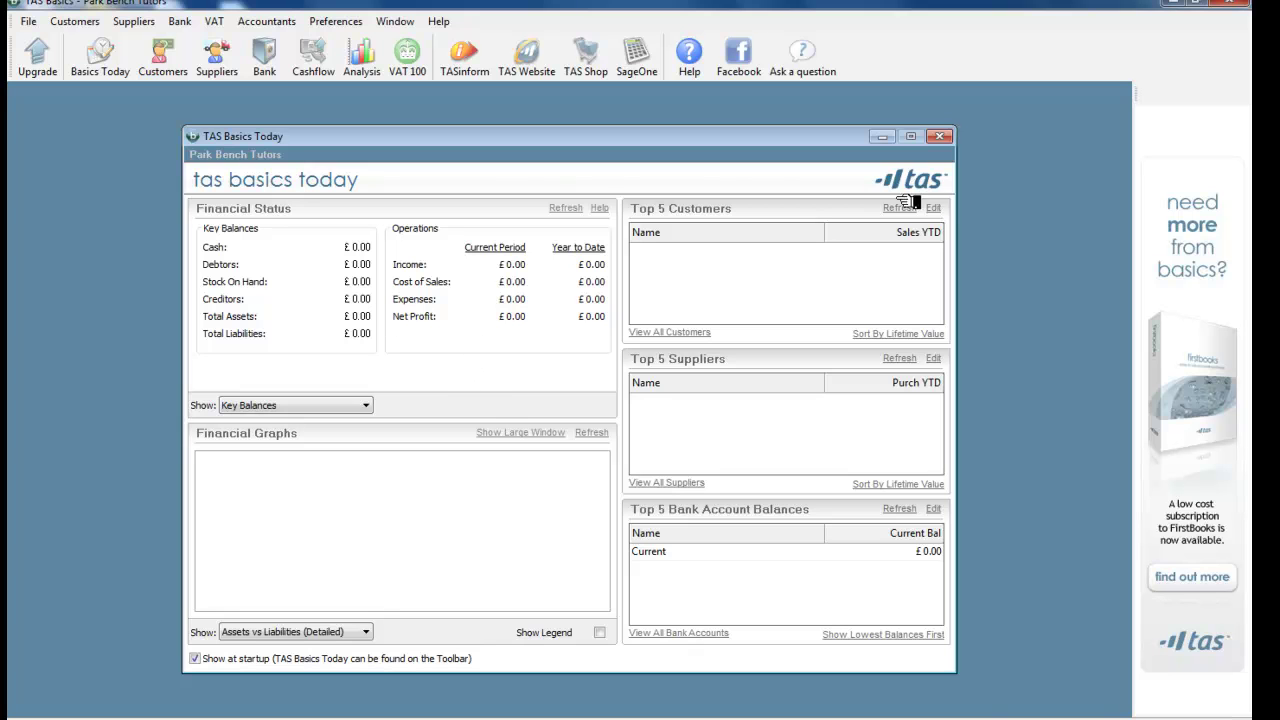
pyautogui.click(944, 136)
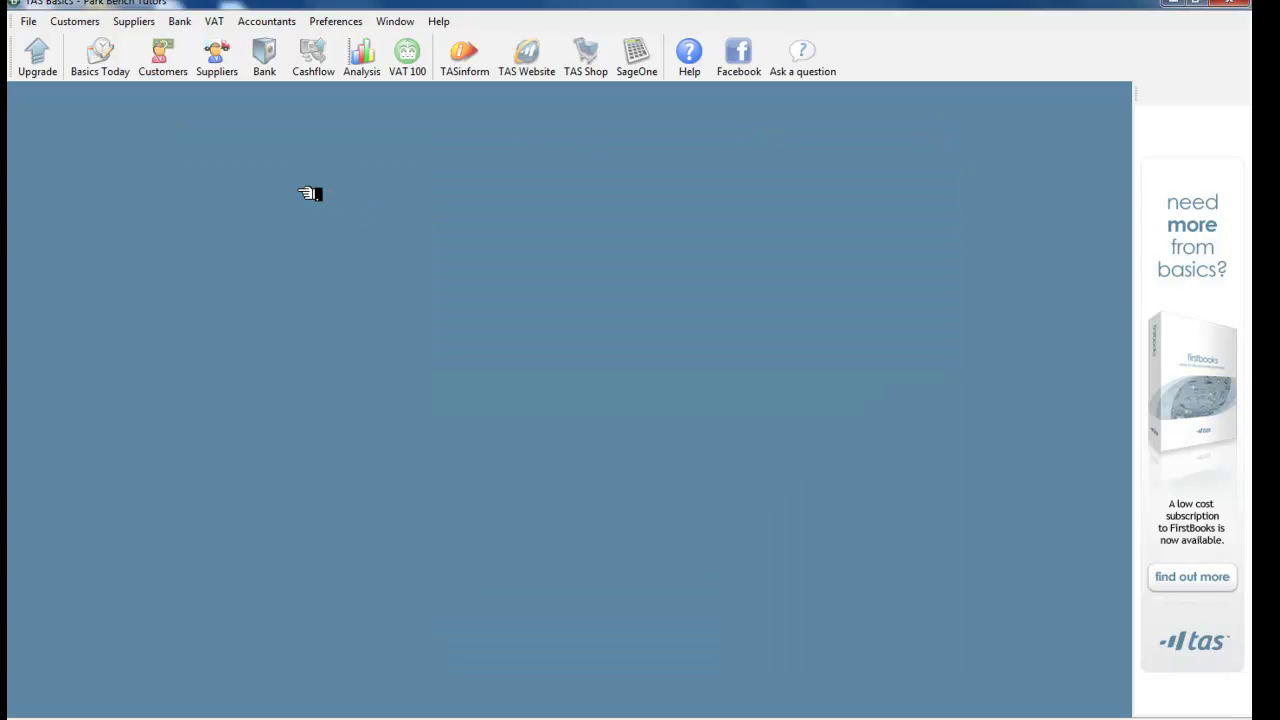